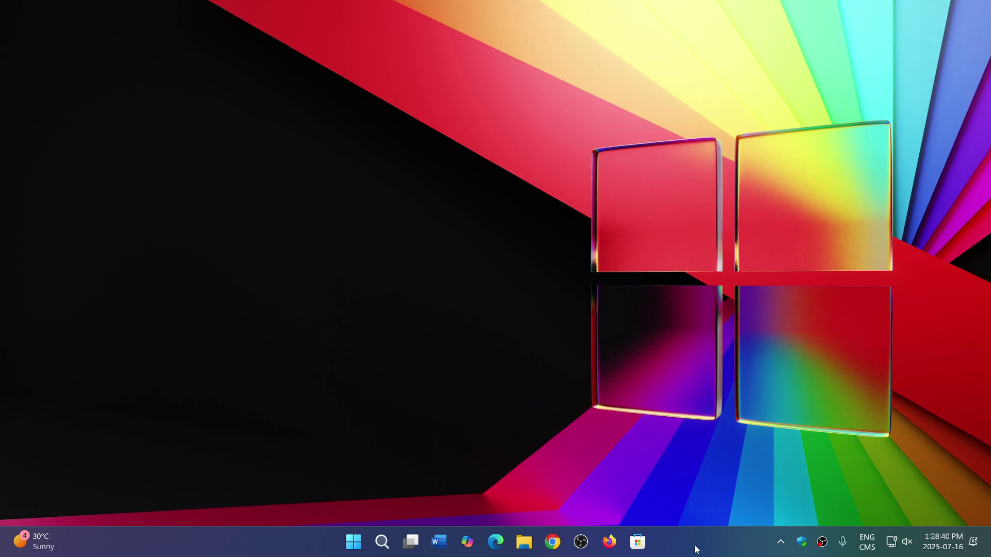
Launch Chrome from the taskbar to show the spaceweather.com July 16, 2025 page.
click(552, 542)
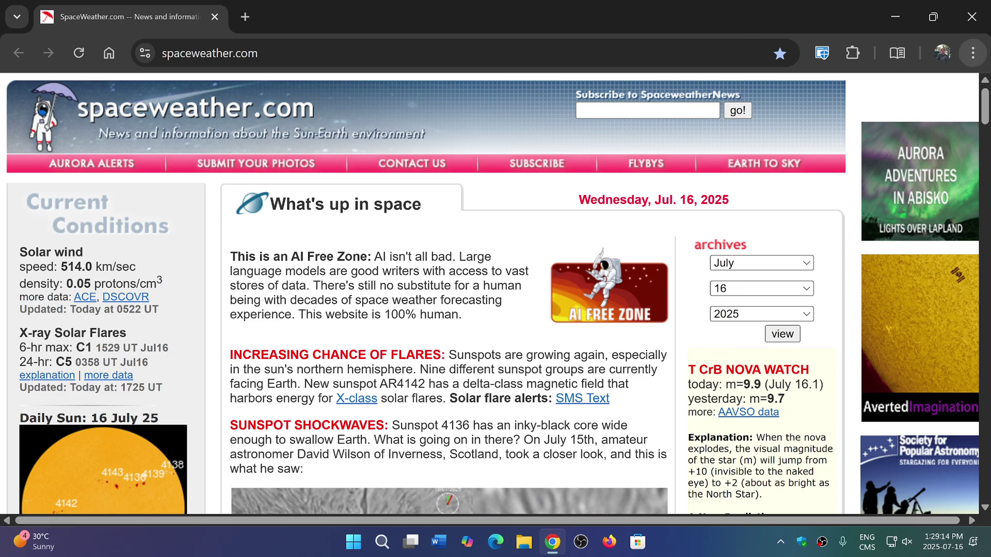
Open About Google Chrome from the Help menu to confirm version 138.0.7204.158.
click(973, 52)
scroll(891, 320, down, 3)
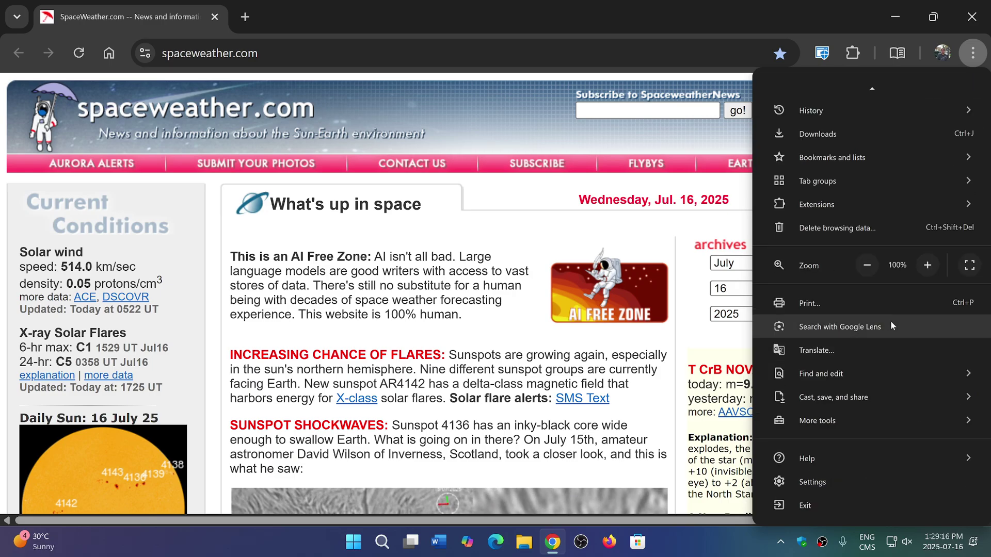
mouse_move(807, 458)
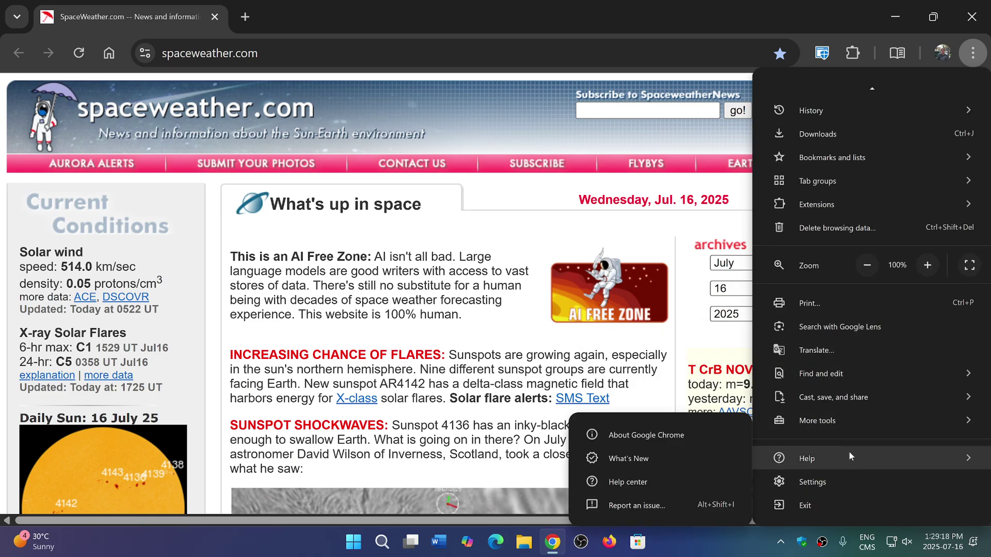
click(685, 437)
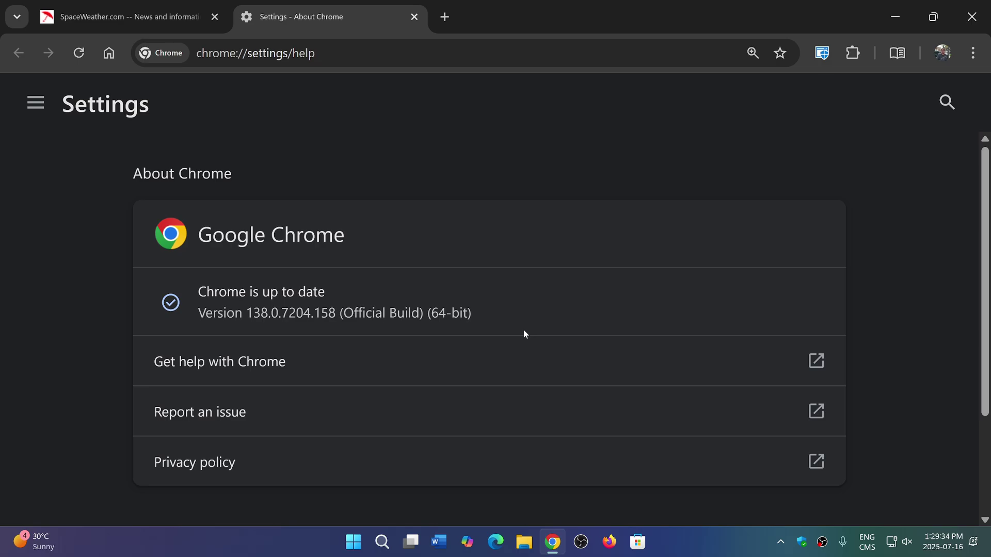
Close the Settings - About Chrome tab, returning to the spaceweather.com page.
click(415, 16)
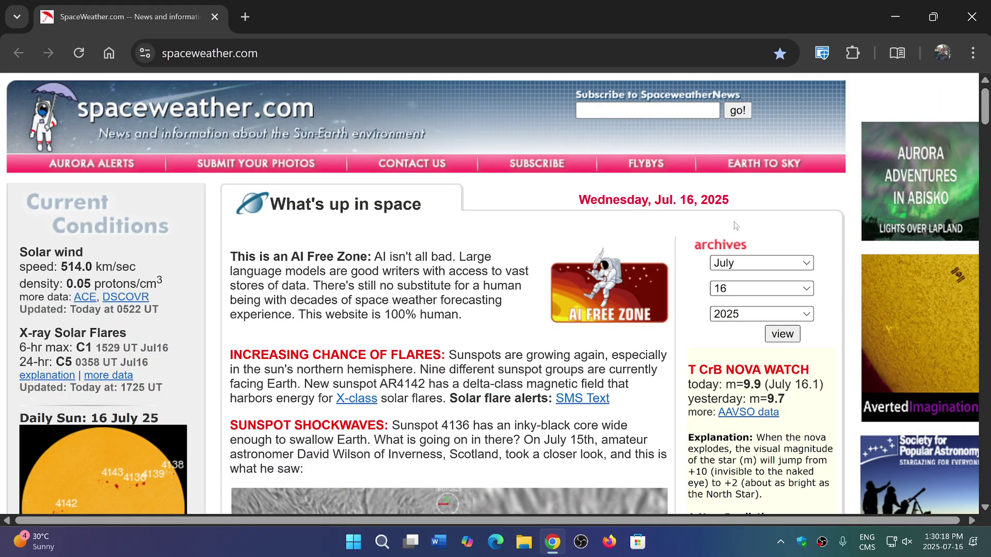
scroll(691, 236, down, 5)
scroll(690, 236, down, 3)
scroll(577, 235, up, 10)
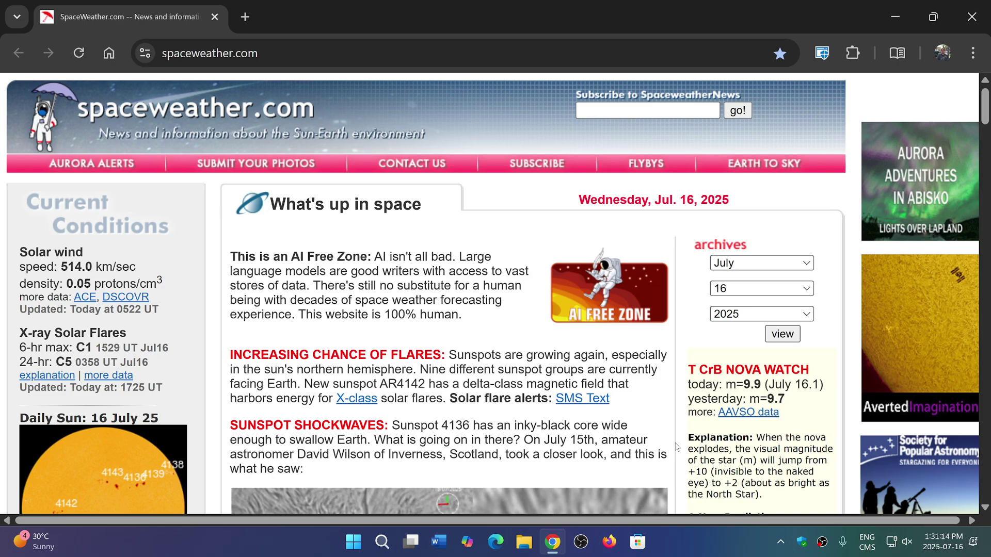
Close the Chrome window, leaving the Windows desktop and taskbar.
click(972, 16)
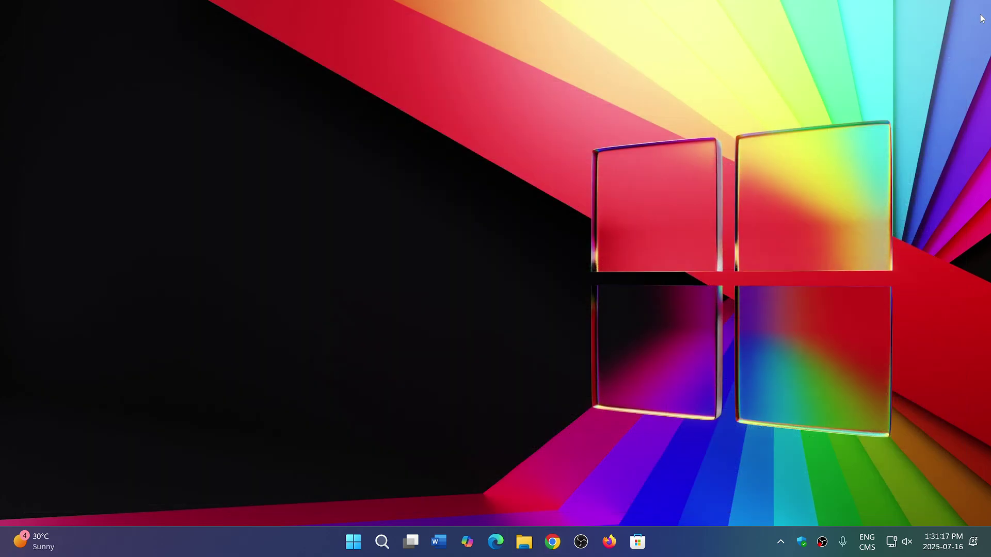